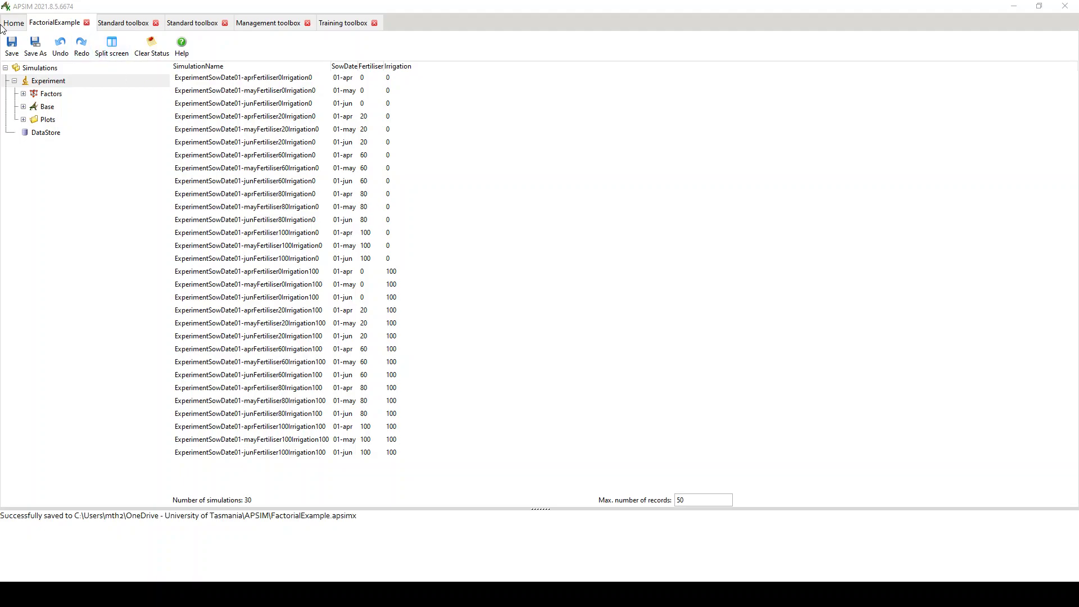
- Open the bundled Factorial example from the start page, keeping the Experiment name unchanged
left_click(19, 26)
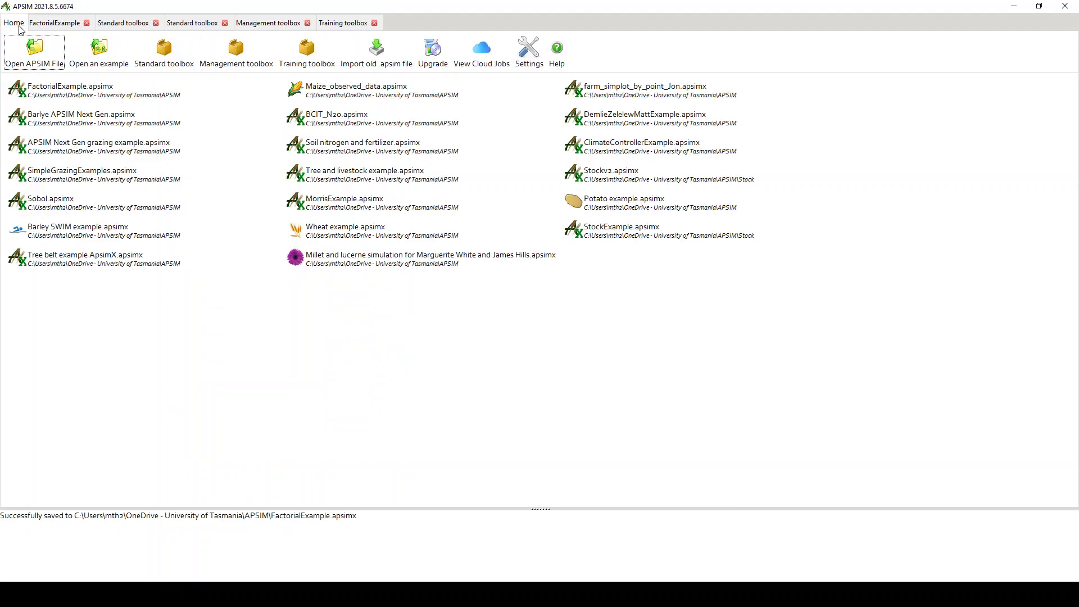
left_click(103, 57)
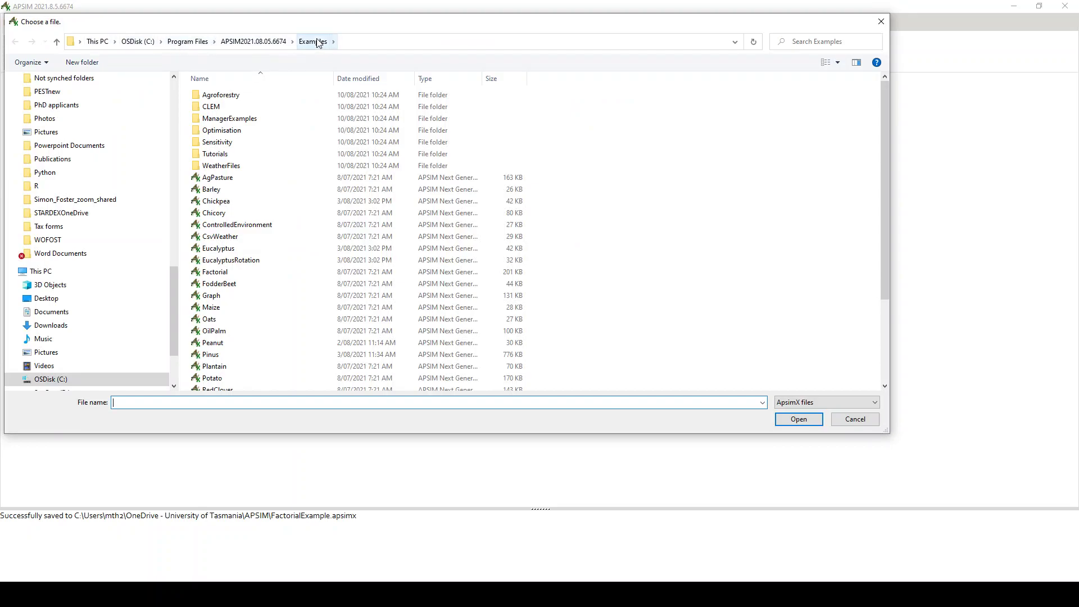
left_click(217, 272)
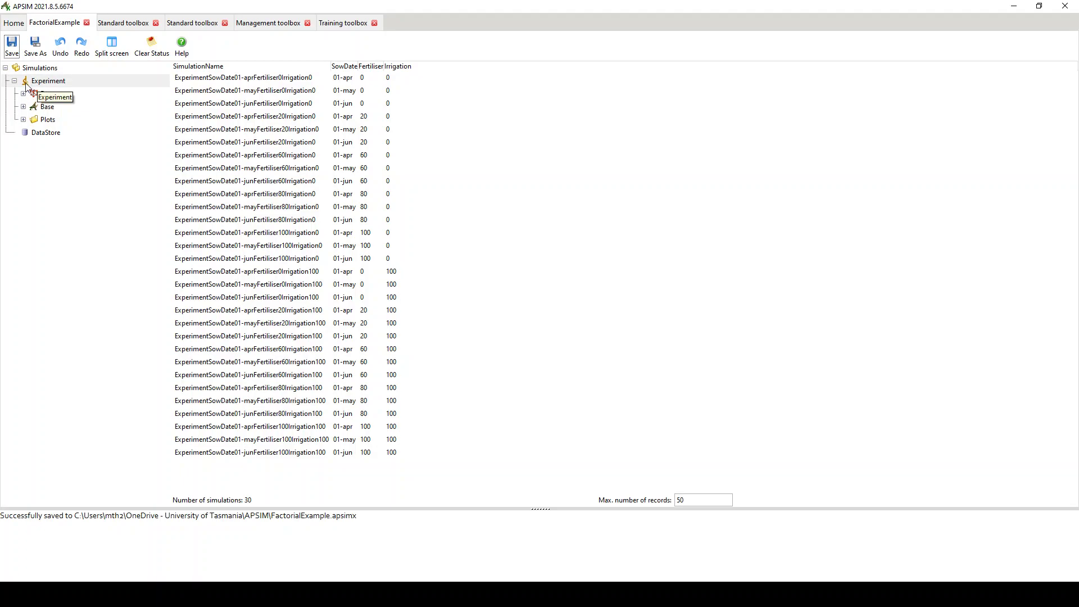
left_click(56, 82)
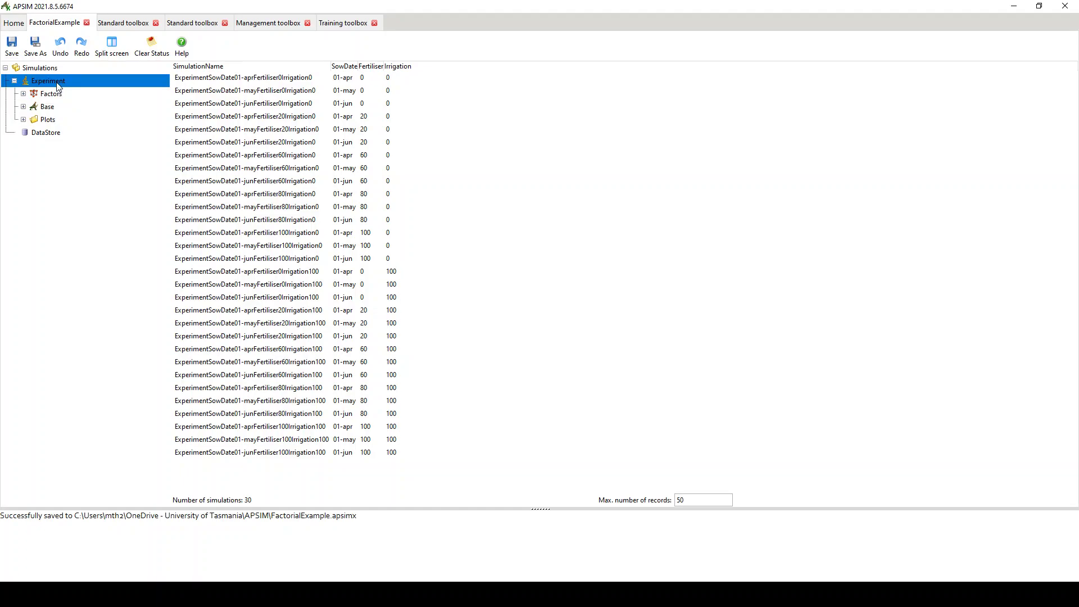
key("Escape")
- Expand Factors and Permutation, then add a CompositeFactor and a Factor under Permutation
left_click(23, 94)
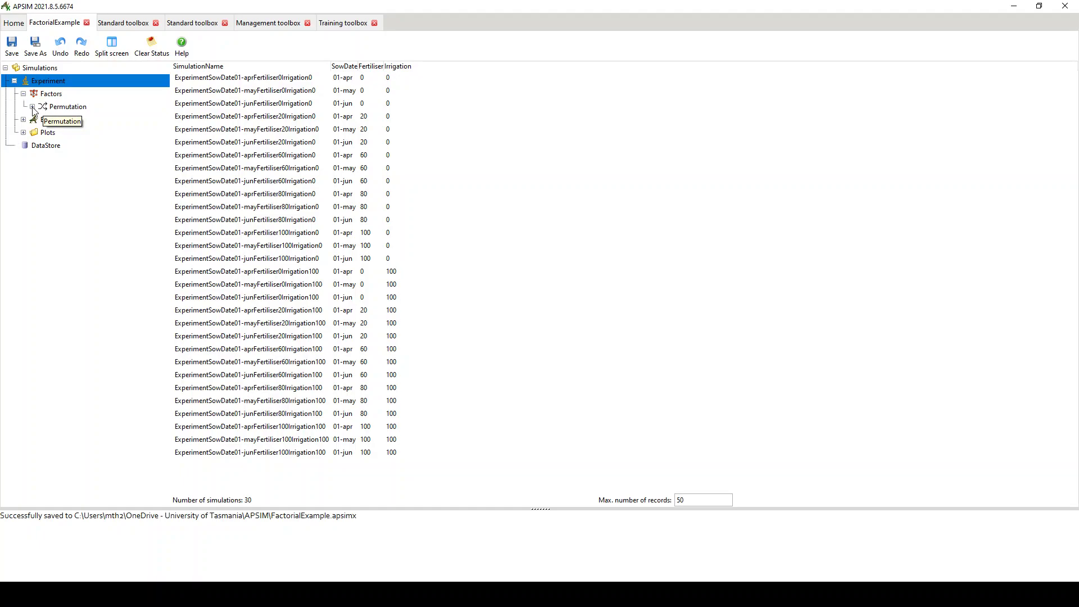
left_click(33, 108)
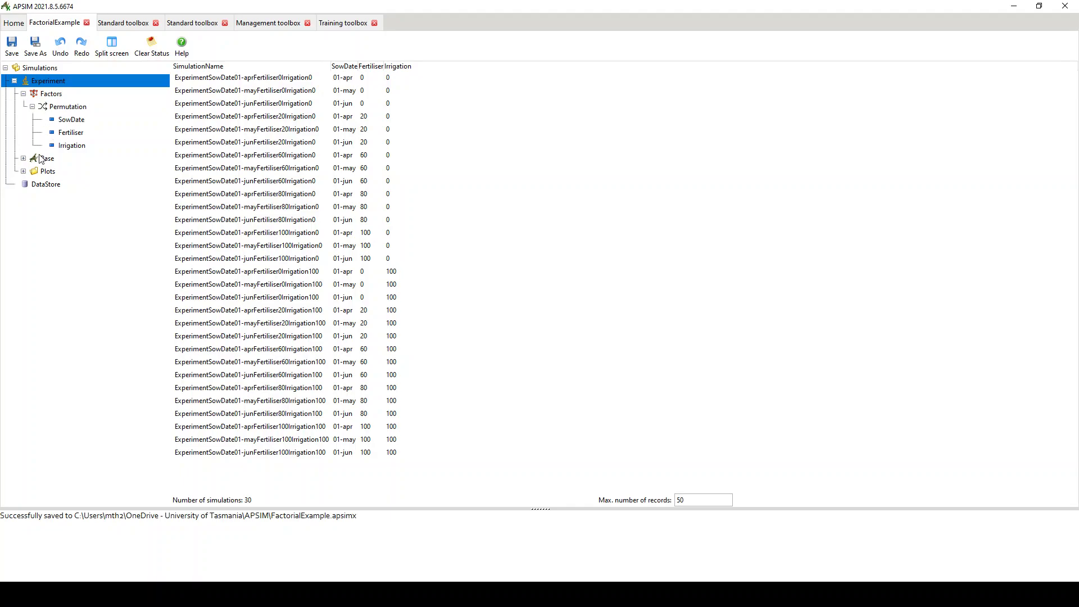
right_click(77, 110)
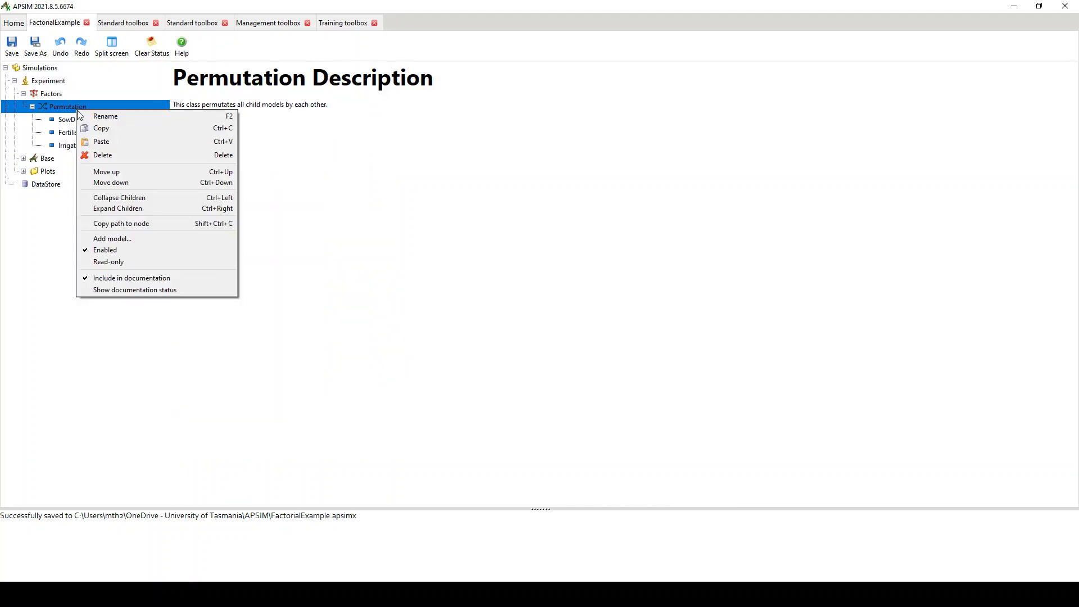
left_click(104, 238)
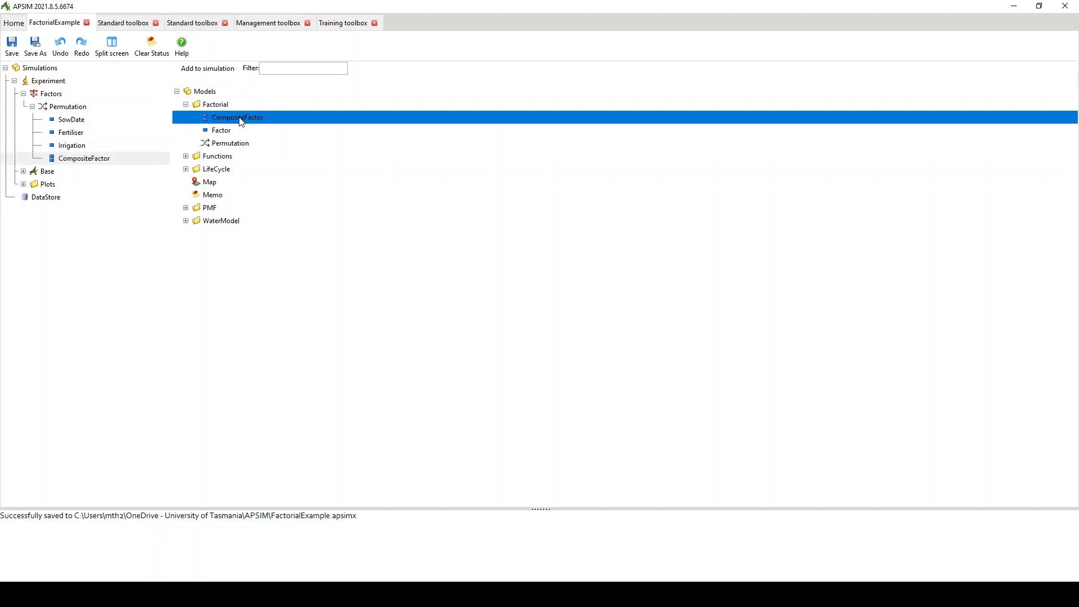
left_click(75, 109)
right_click(75, 109)
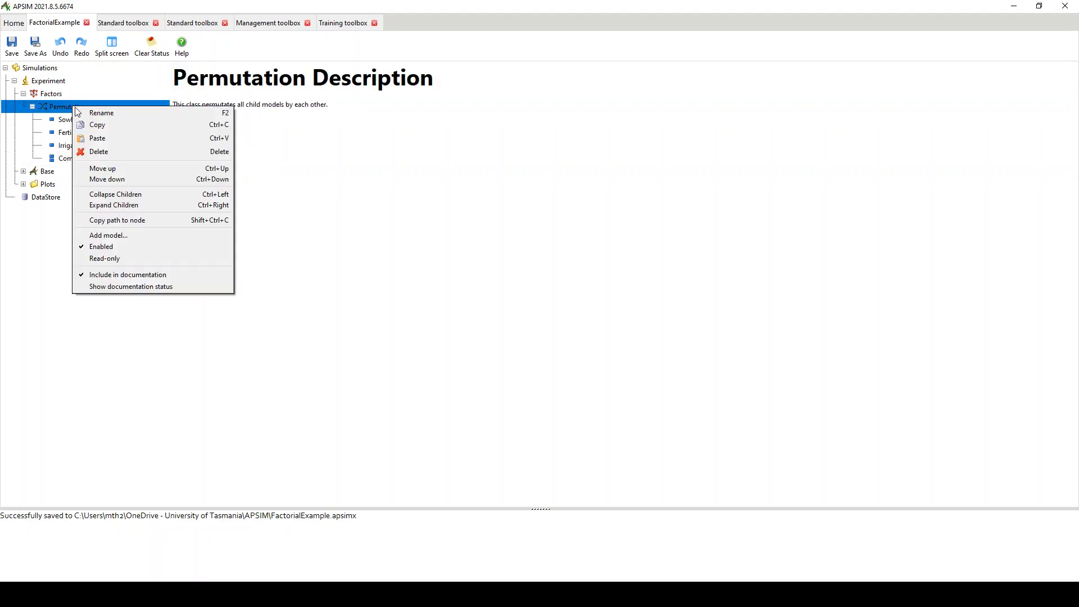
left_click(112, 242)
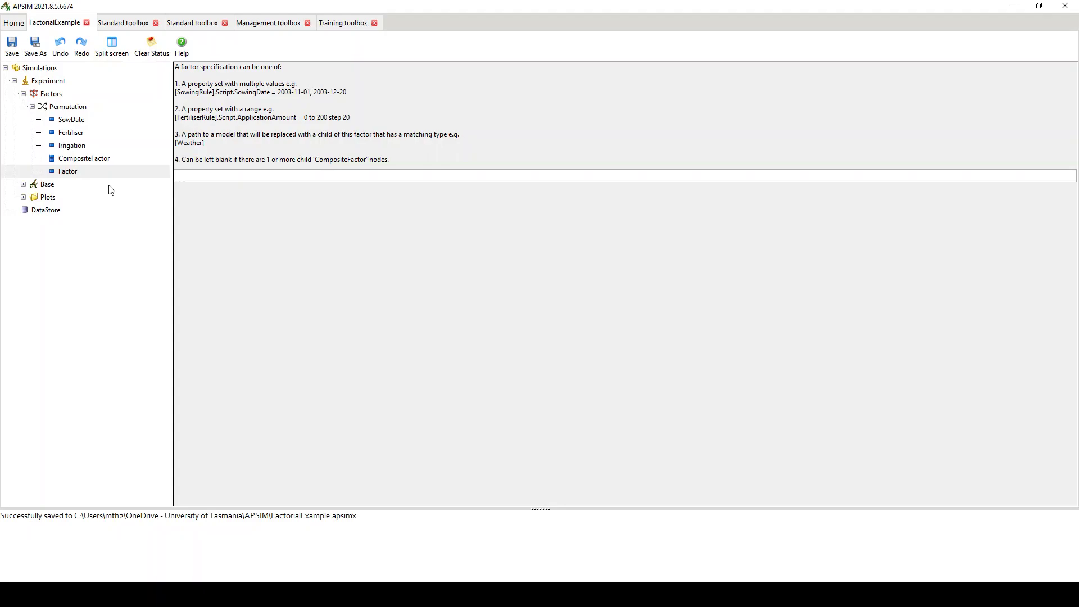
- Delete the new CompositeFactor and Factor, then view SowDate's 01-apr, 01-may, 01-jun specification
left_click(79, 171)
left_click(80, 159)
right_click(82, 161)
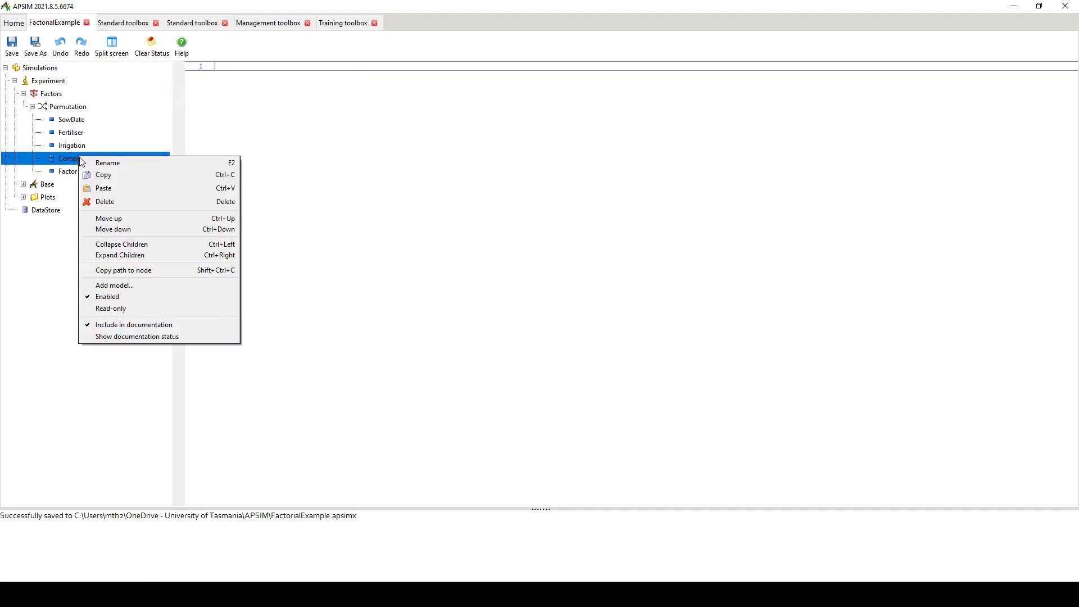
left_click(104, 201)
right_click(70, 160)
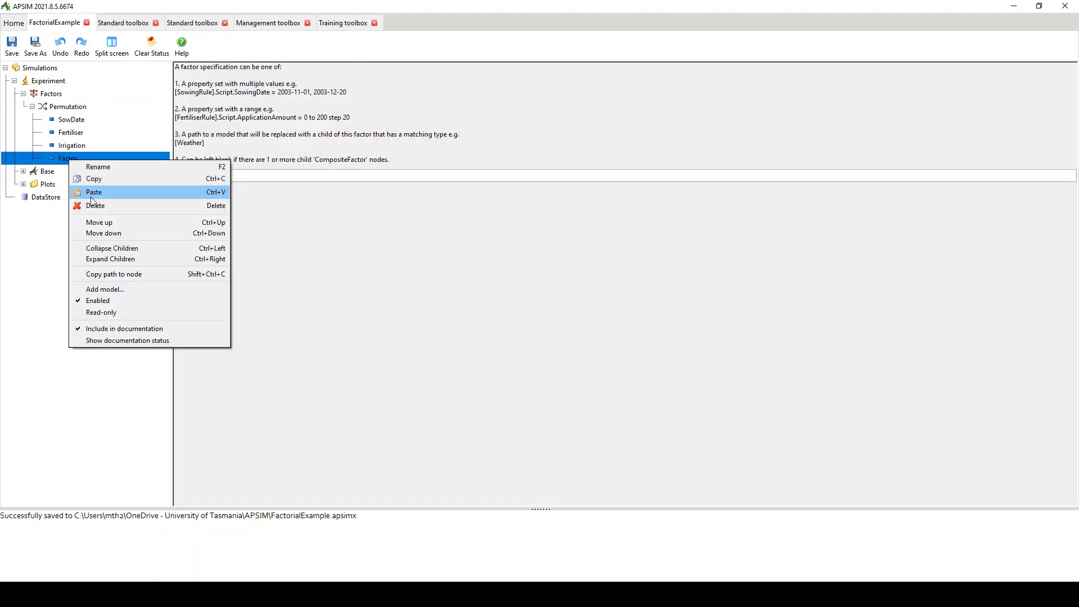
left_click(93, 205)
left_click(77, 121)
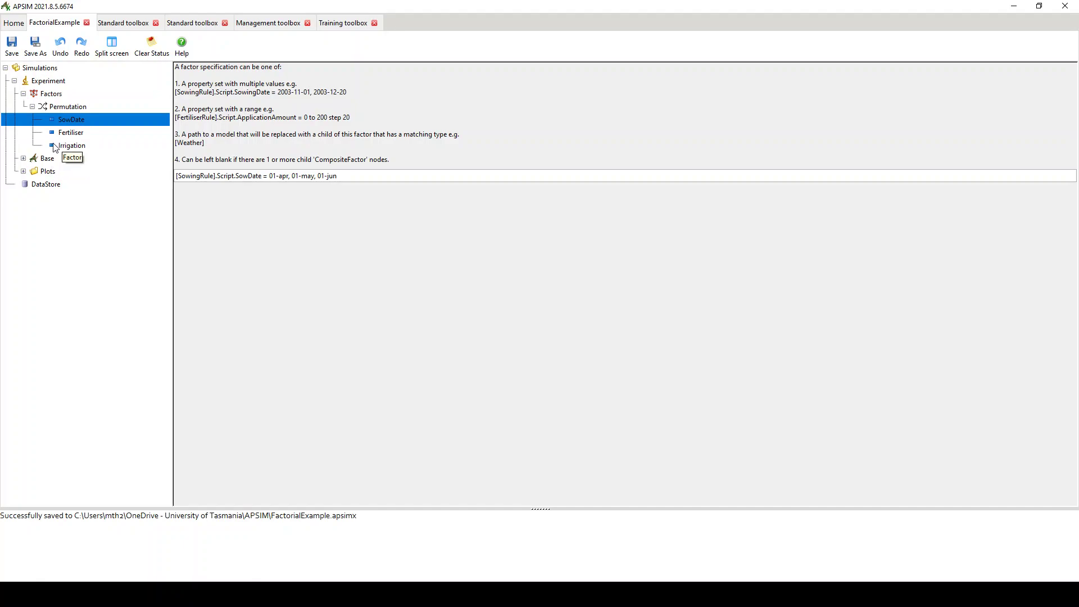
- Expand Base and Field to show SowingRule: Barley Franklin, sown 24-Jul at 50 mm depth
left_click(23, 157)
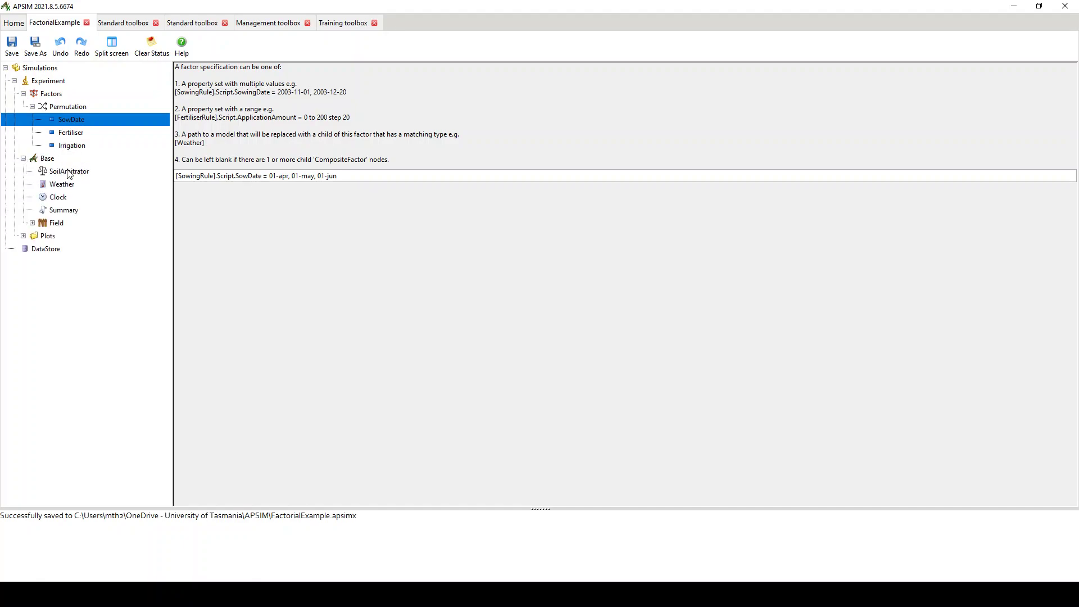
left_click(33, 224)
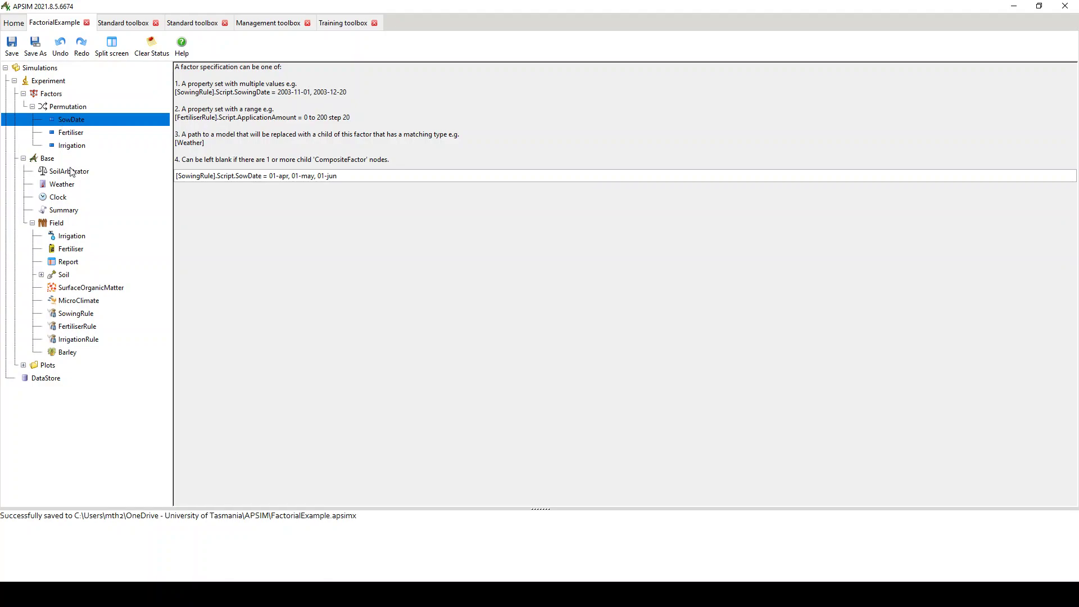
left_click(86, 316)
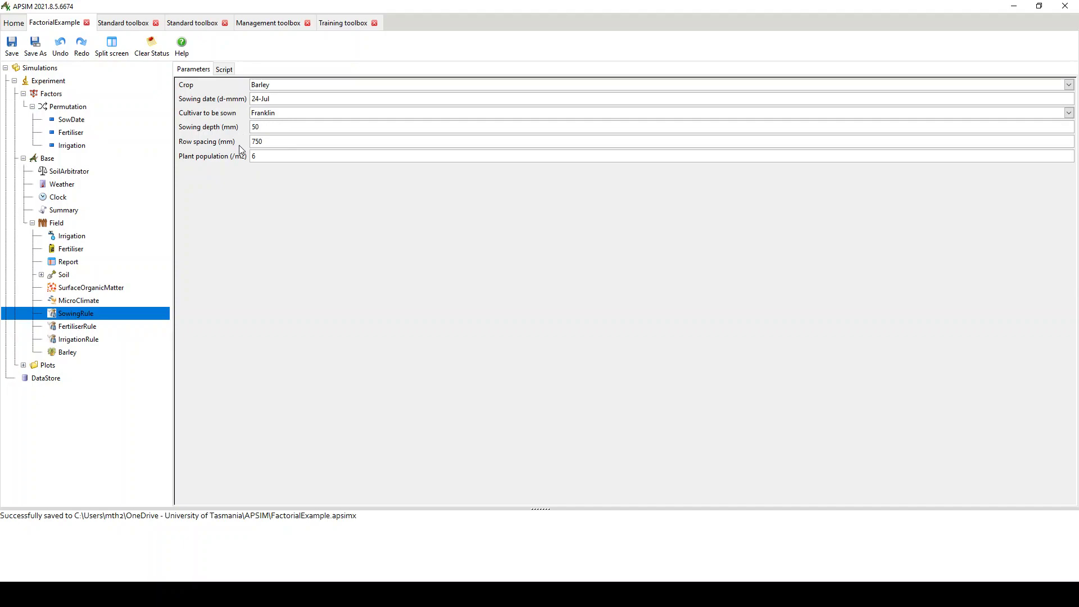
- Check the SowDate factor, then view the SowingRule C# script declaring the SowDate property
left_click(83, 121)
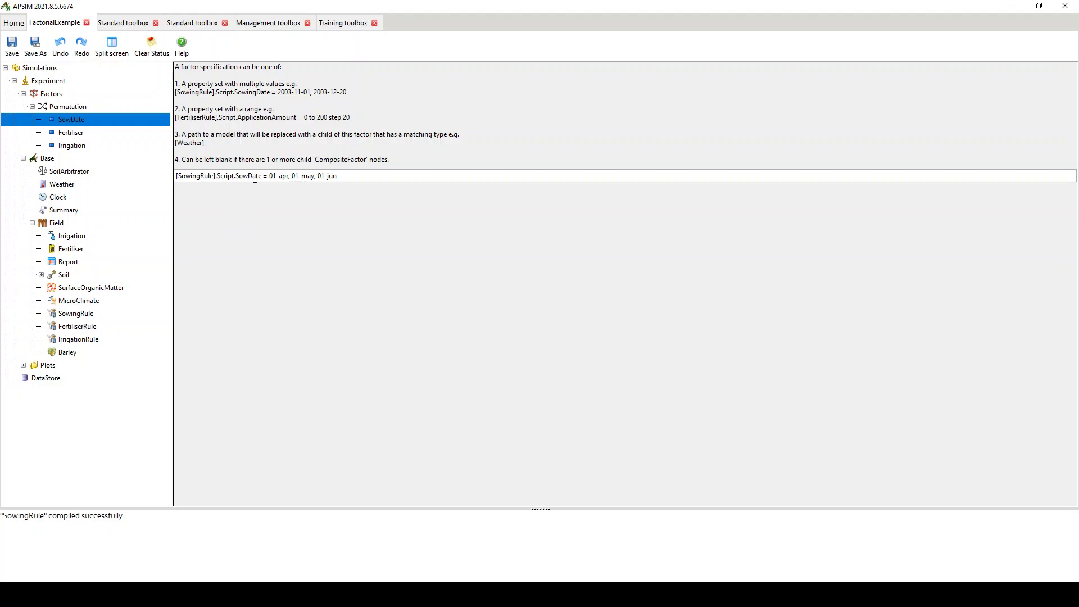
left_click(79, 318)
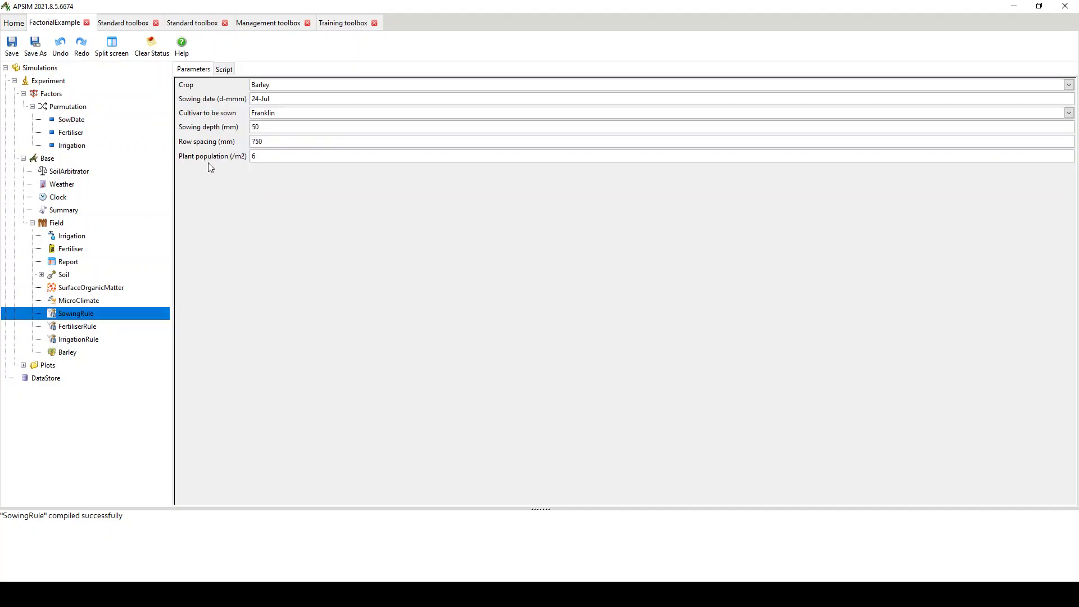
left_click(227, 69)
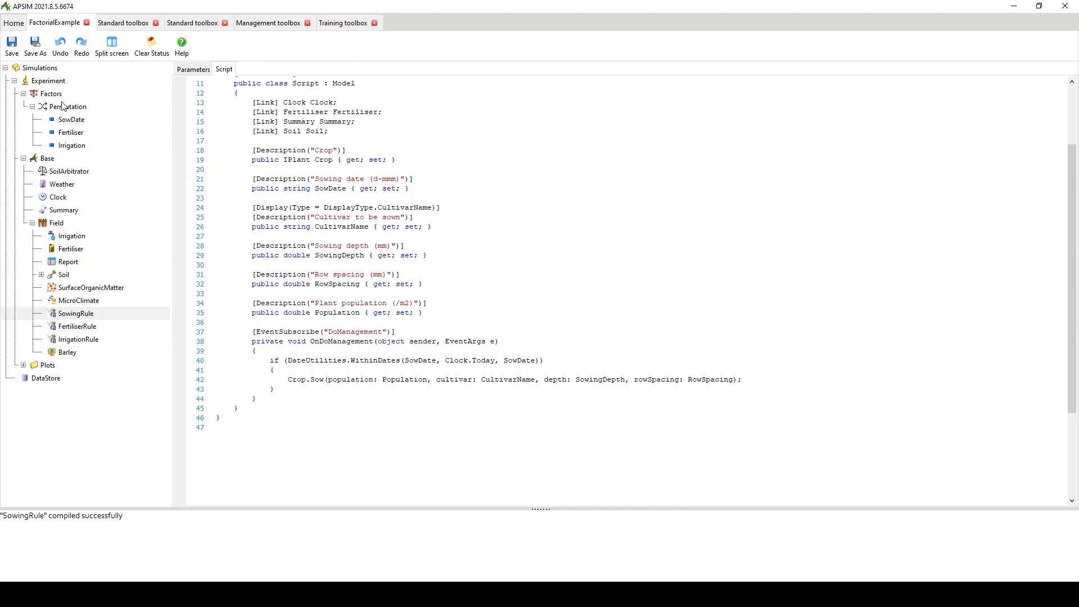
- Check the Fertiliser factor, then view FertiliserRule: 500 kg/ha of NO3N on 30/12/2003
left_click(56, 133)
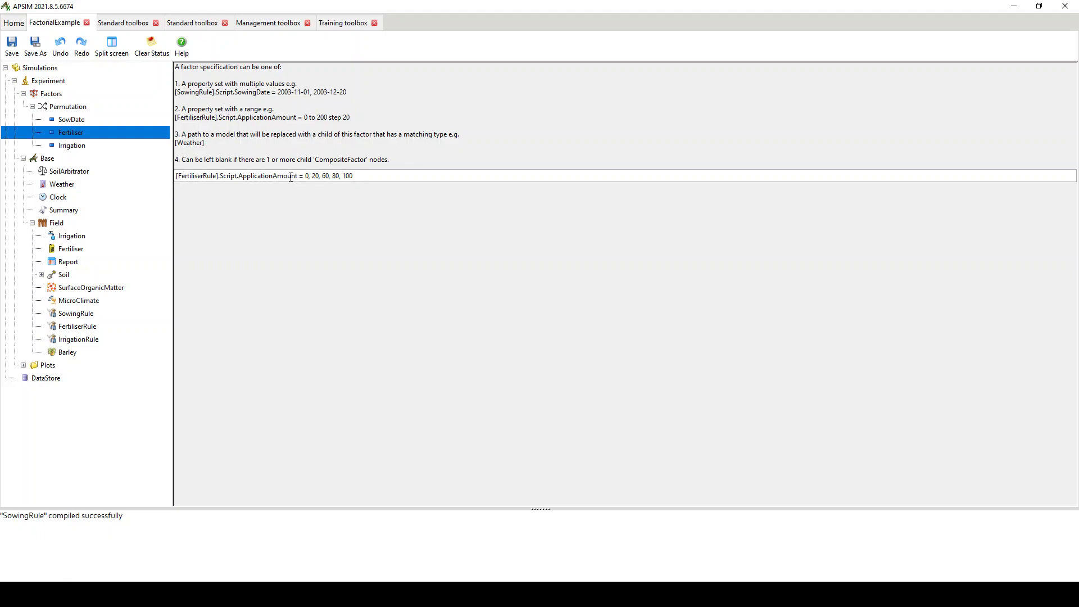
left_click(86, 329)
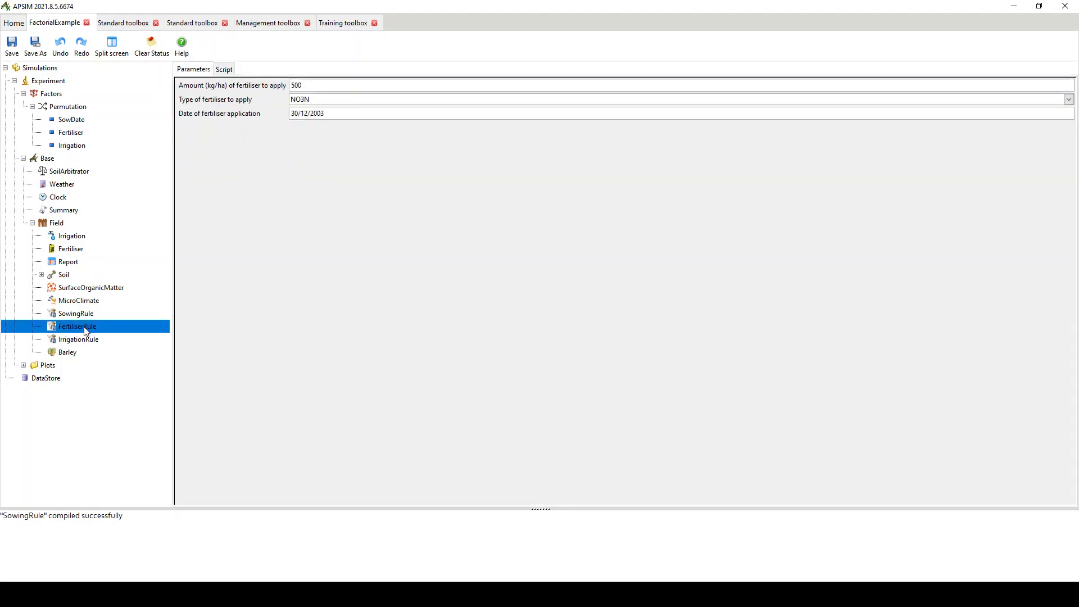
- Highlight ApplicationAmount in the FertiliserRule script, then view the Fertiliser factor's 0–100 amounts
left_click(225, 69)
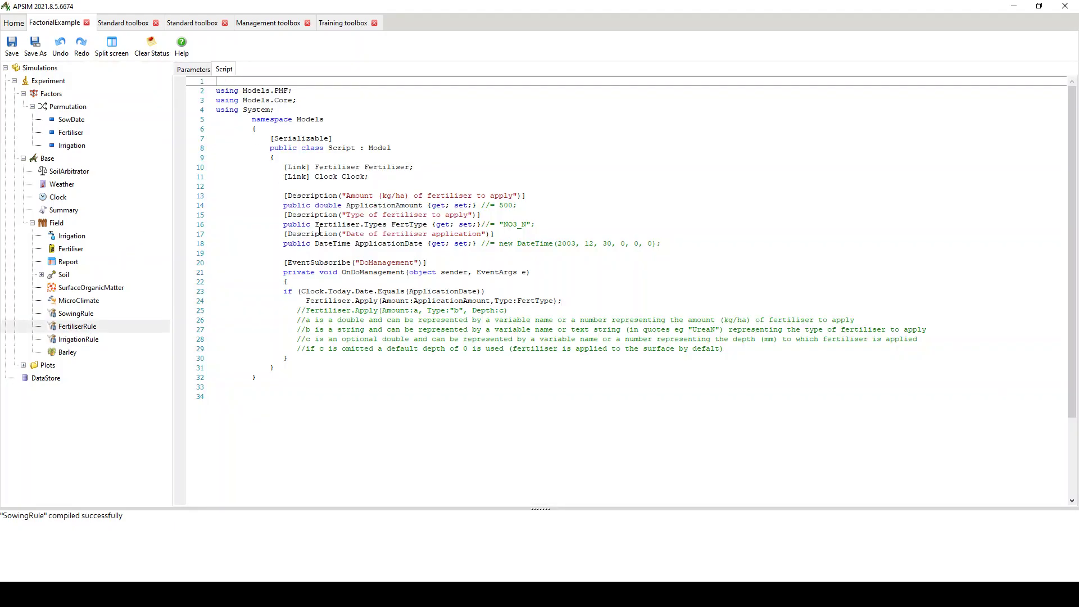
left_click_drag(416, 302, 490, 302)
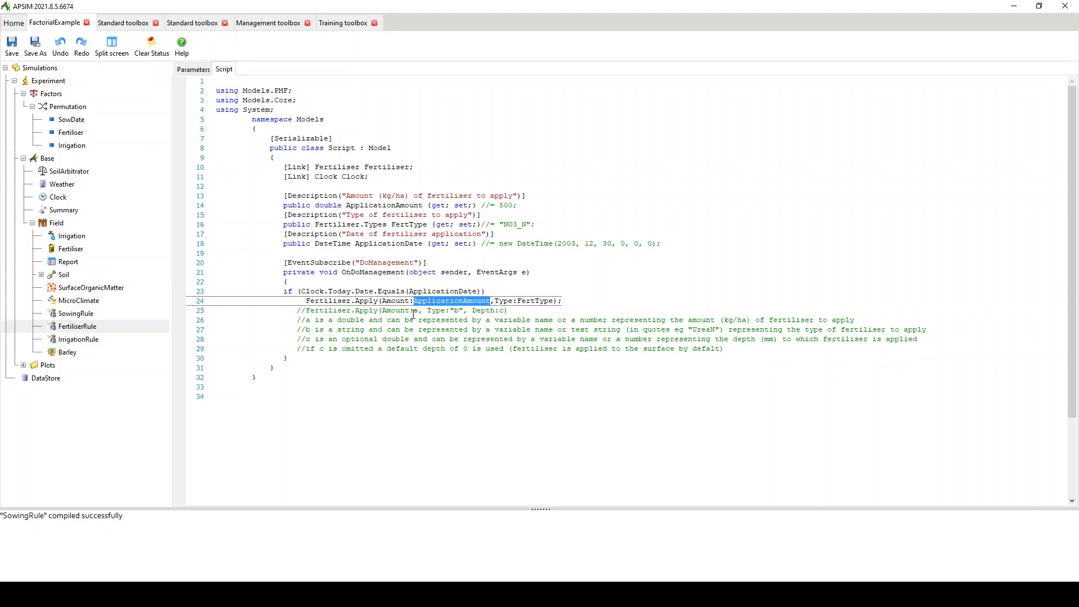
left_click(70, 133)
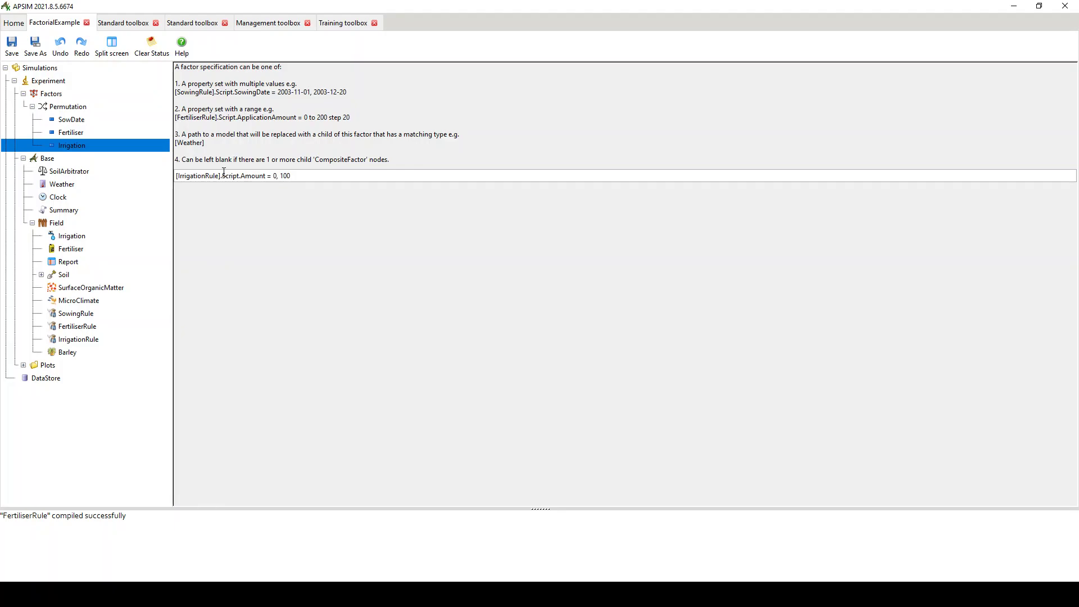
- Review IrrigationRule's parameters, then show the Clock running 1/01/2000 to 31/12/2008
left_click(81, 340)
left_click(204, 68)
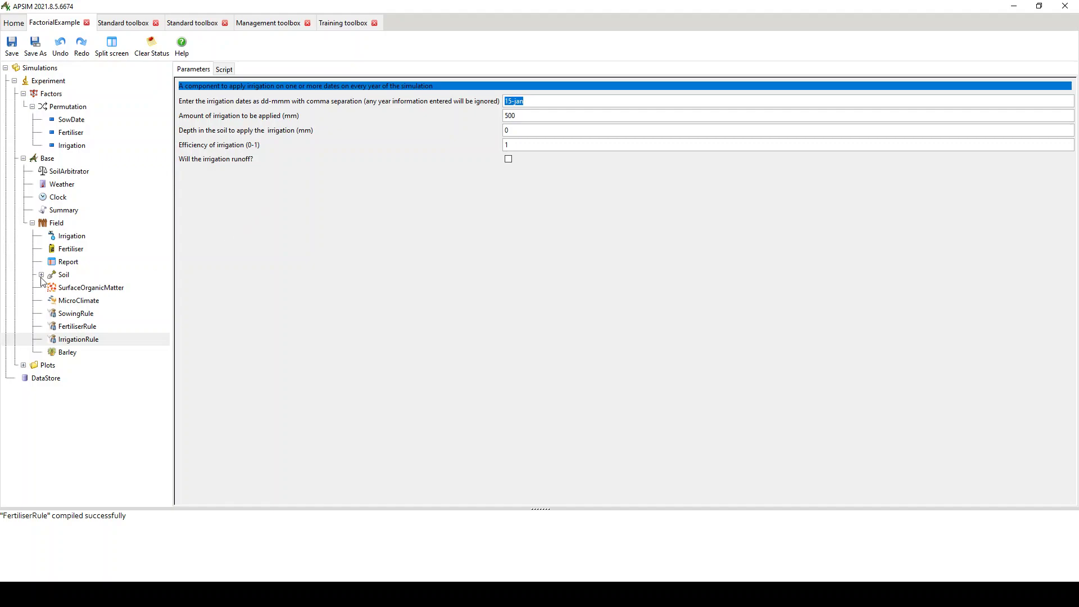
left_click(56, 196)
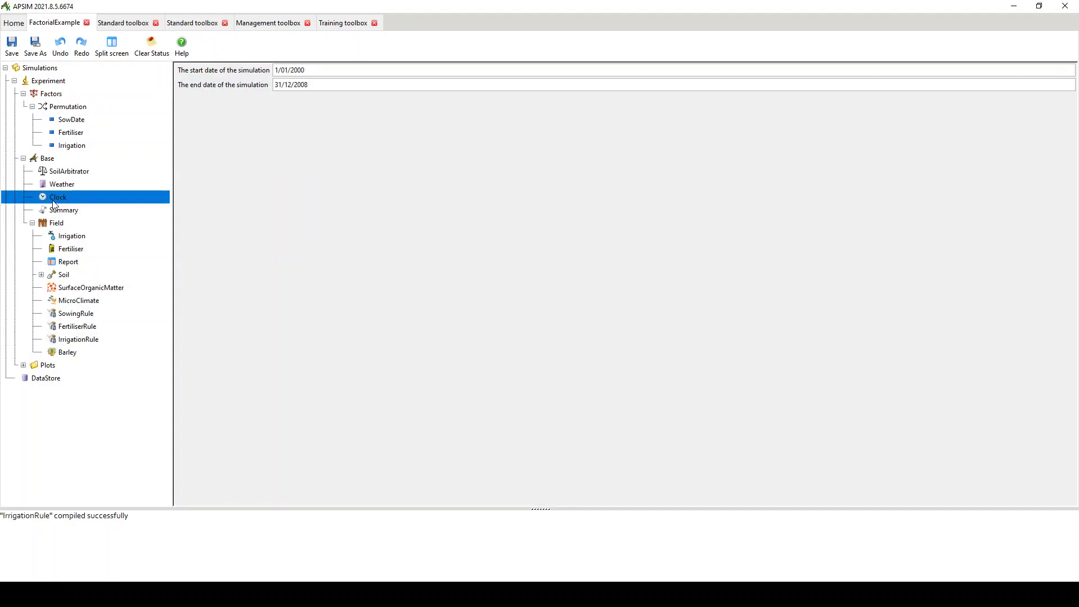
- Change the Clock end date to 31/12/2005 and expand the Plots node
left_click(308, 85)
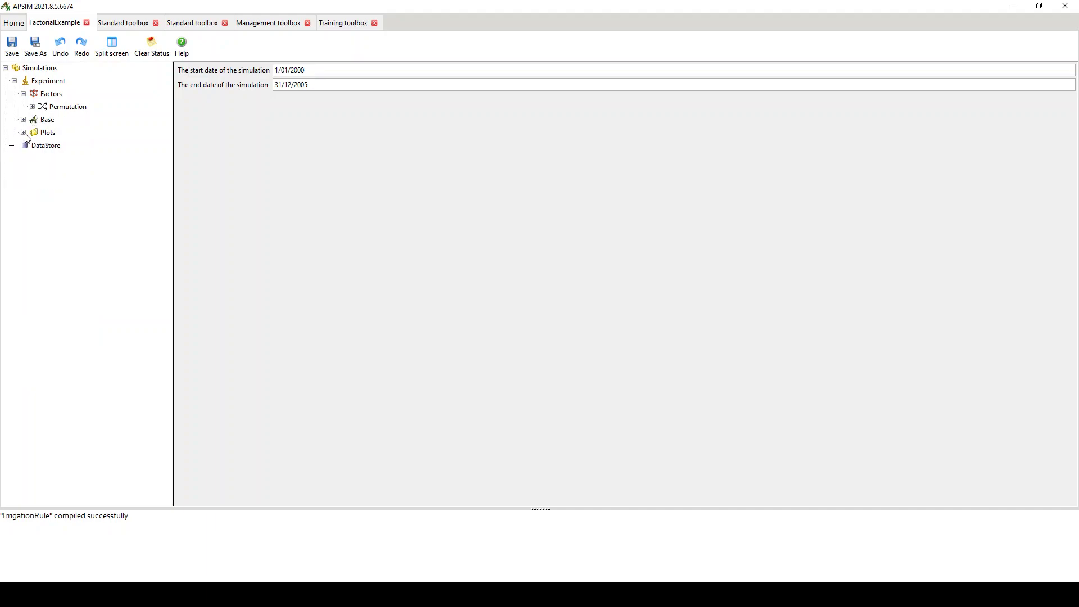
left_click(23, 133)
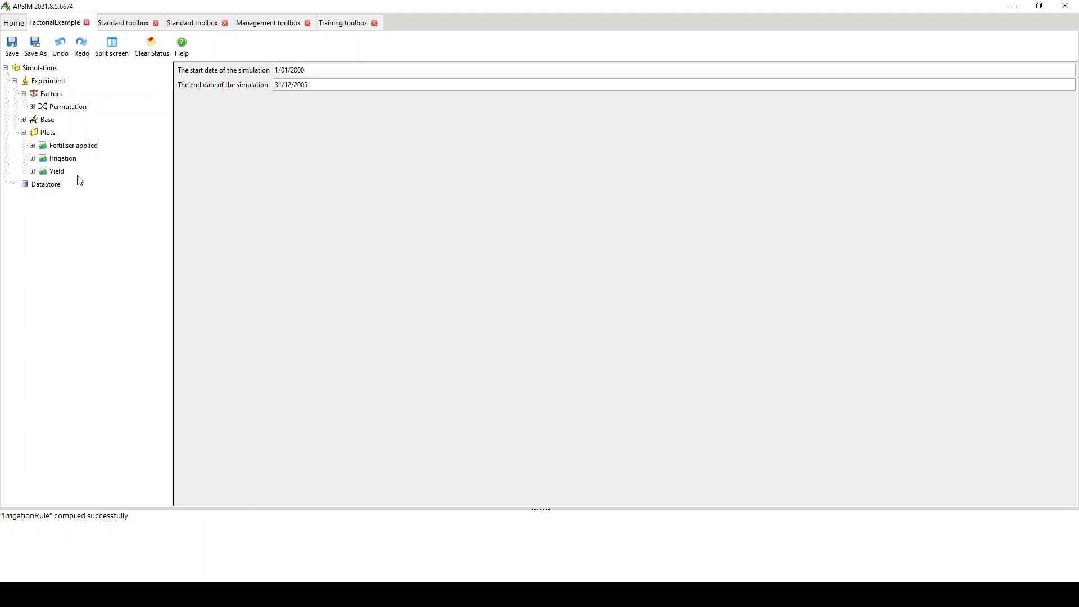
- Run all 30 Experiment simulations, finishing in 36.53 sec
right_click(50, 83)
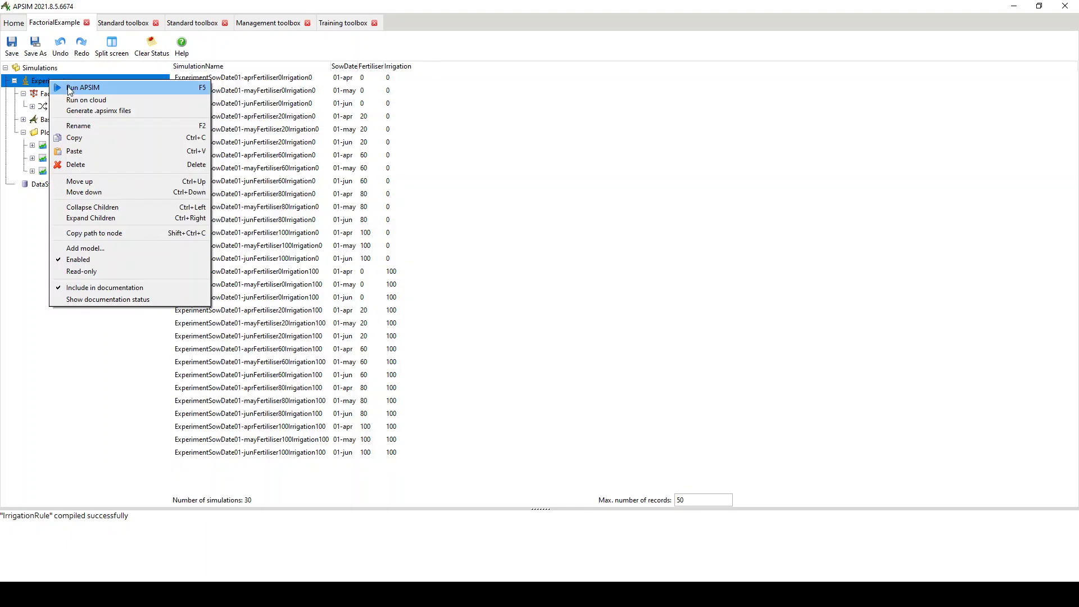
left_click(70, 89)
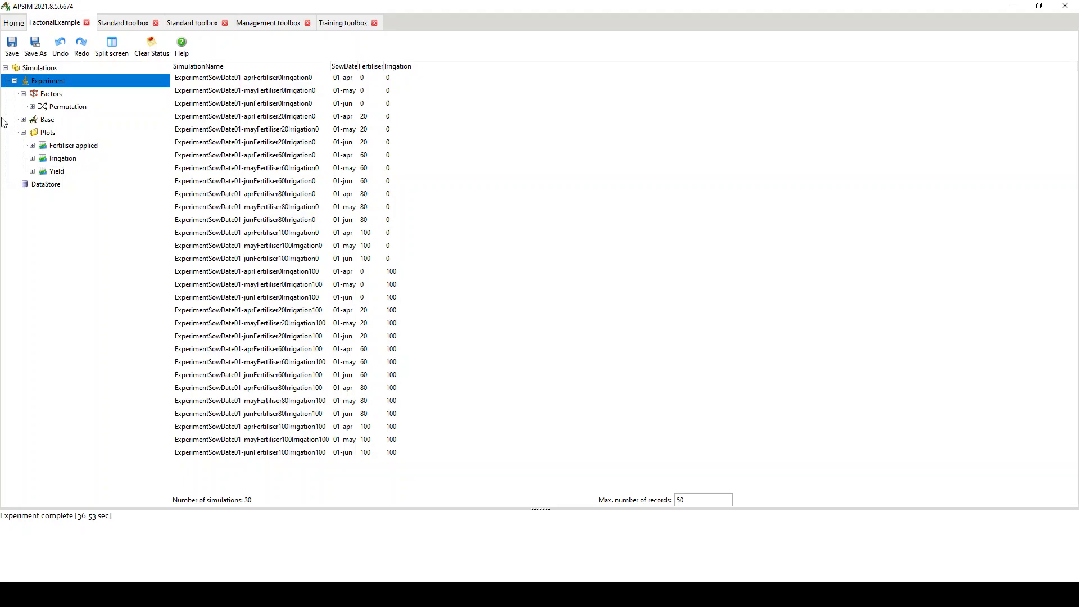
- Open the Field's Report, check its recorded variables, and view the 65760-row output table
left_click(23, 119)
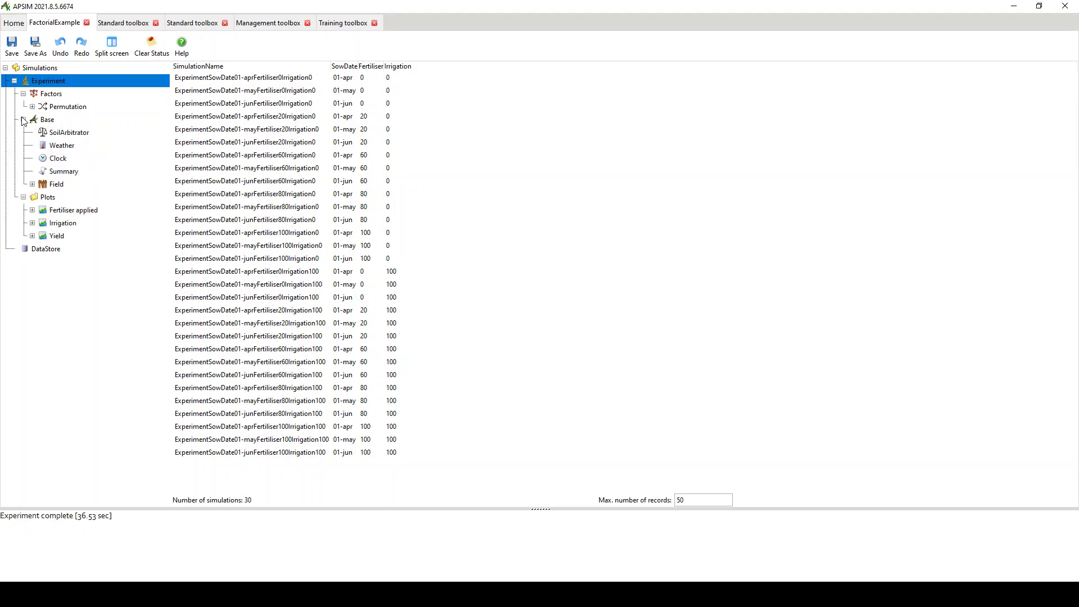
left_click(32, 185)
left_click(66, 223)
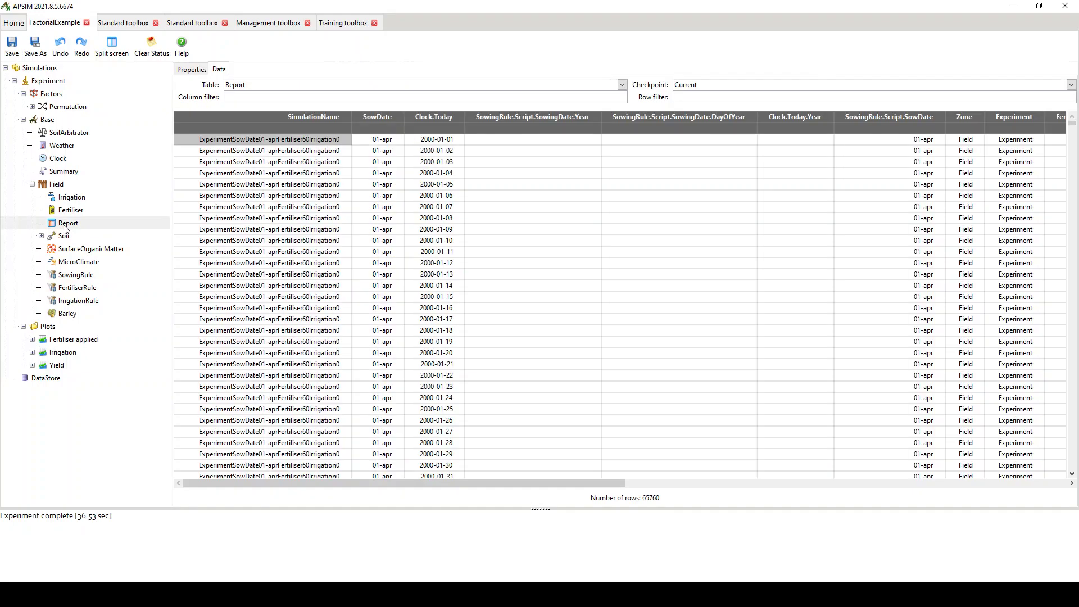
left_click(186, 70)
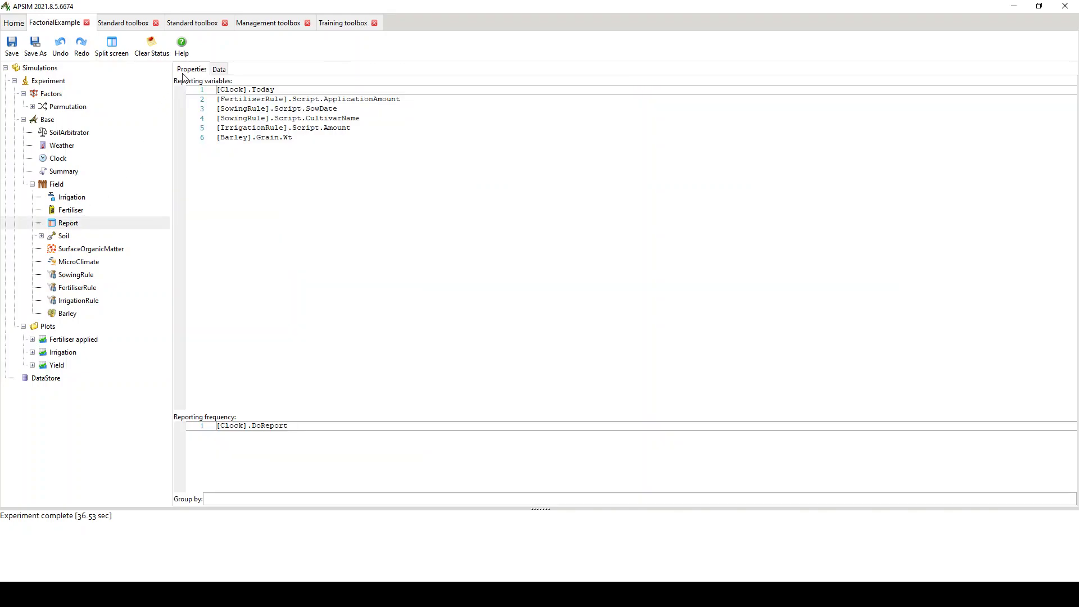
left_click(219, 69)
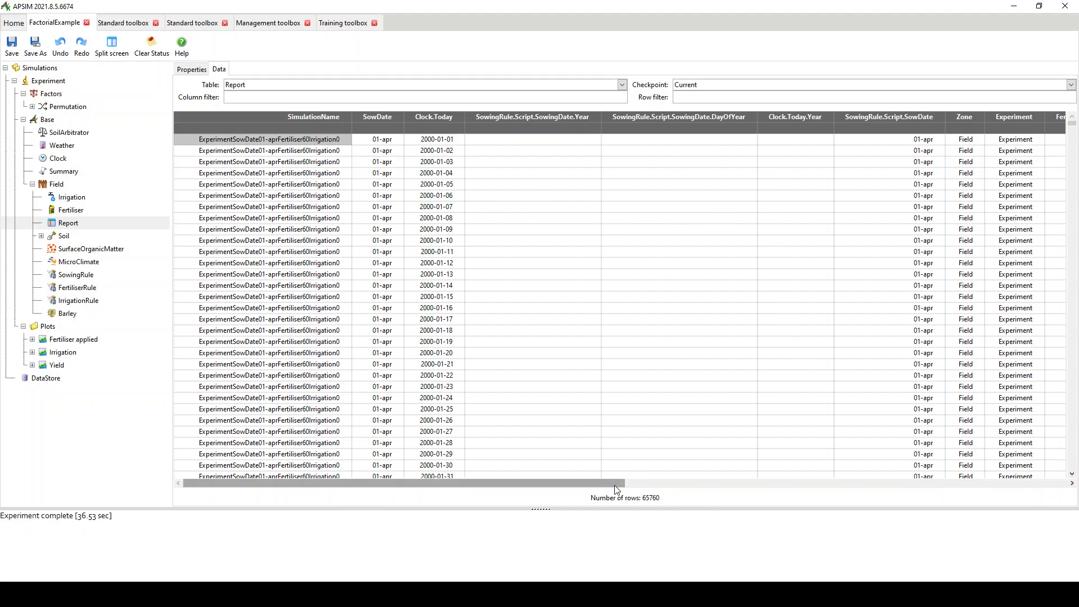
- Scroll to the fertiliser amount columns and back, then expand Fertiliser applied
left_click(1072, 485)
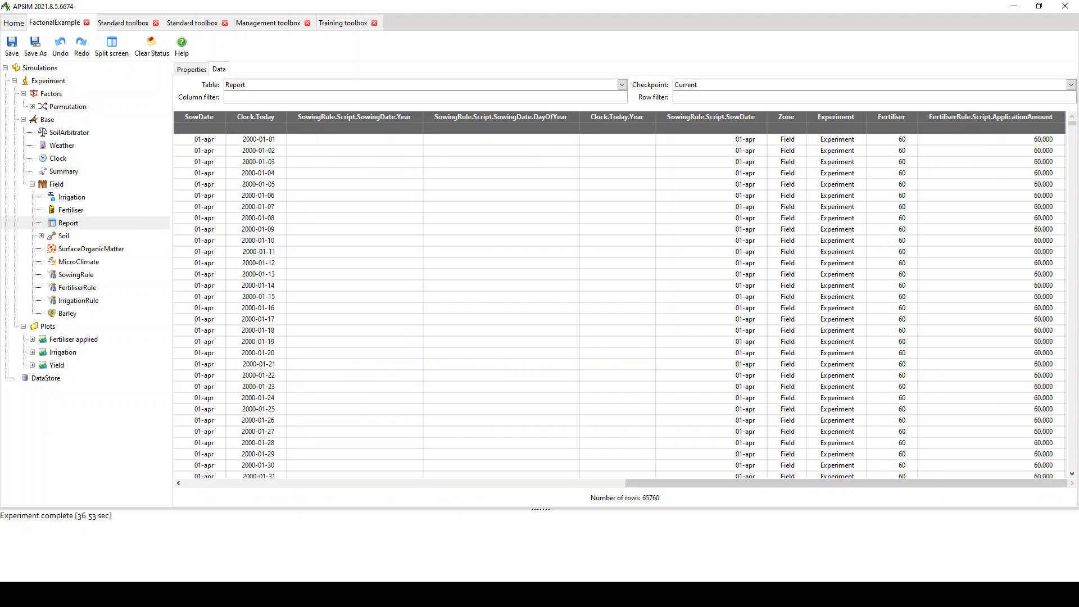
left_click(582, 493)
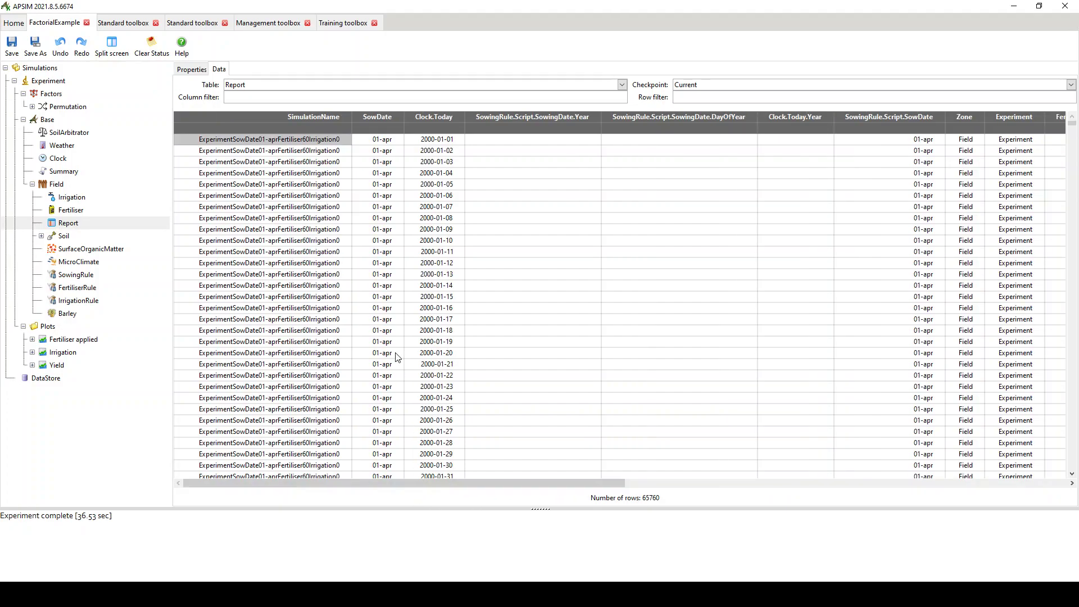
left_click(32, 340)
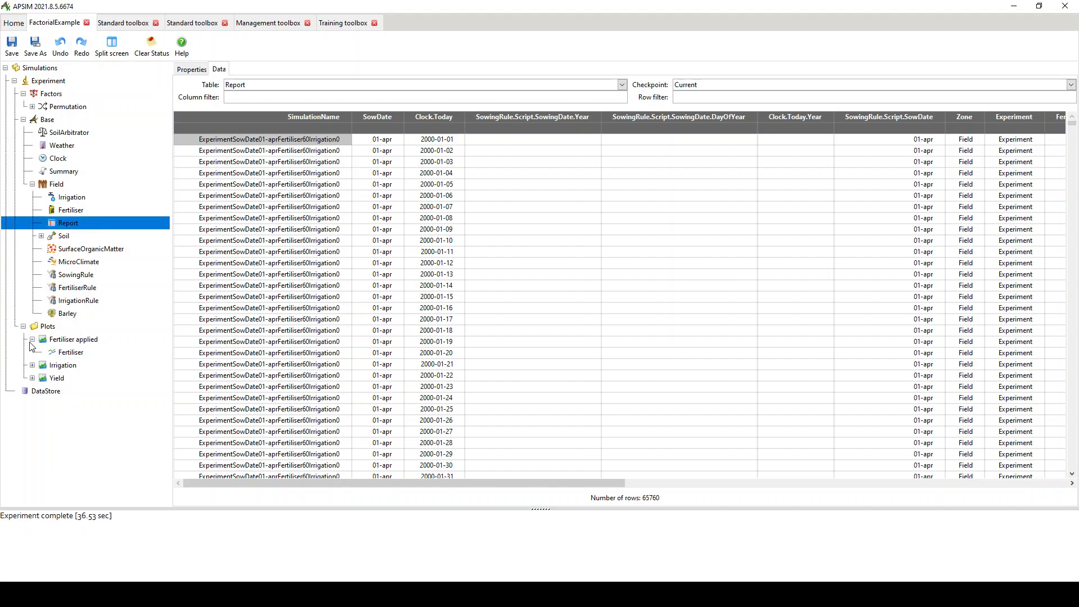
- Show the Fertiliser series bar chart of fertiliser amount by SimulationID, levels 0–100
left_click(67, 353)
left_click(72, 354)
left_click(73, 351)
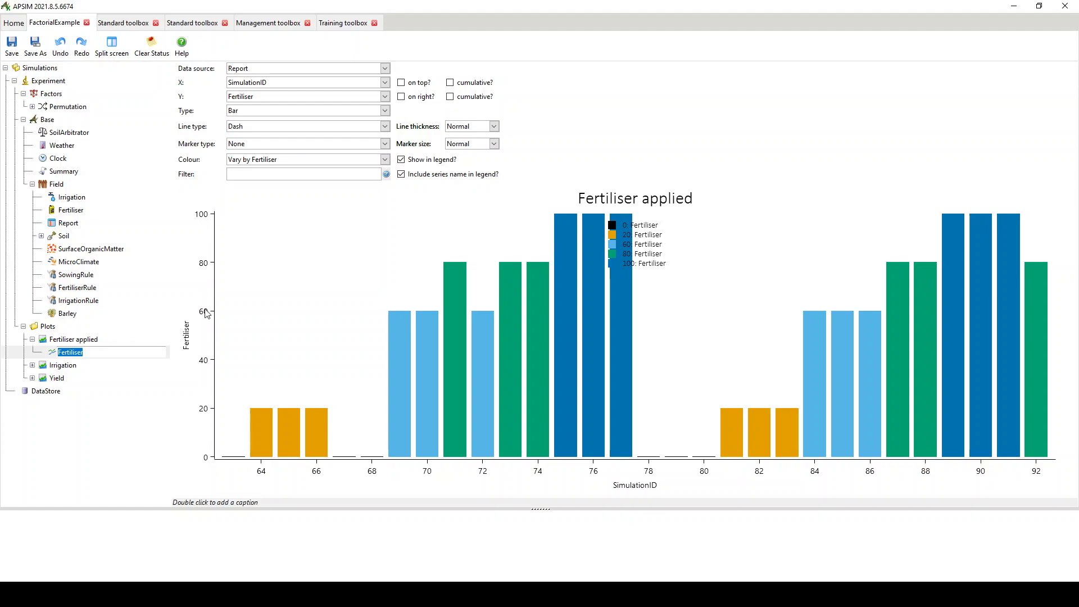
- Leave the series data source unchanged and select the Fertiliser applied graph to view it full size
left_click(247, 70)
left_click(248, 70)
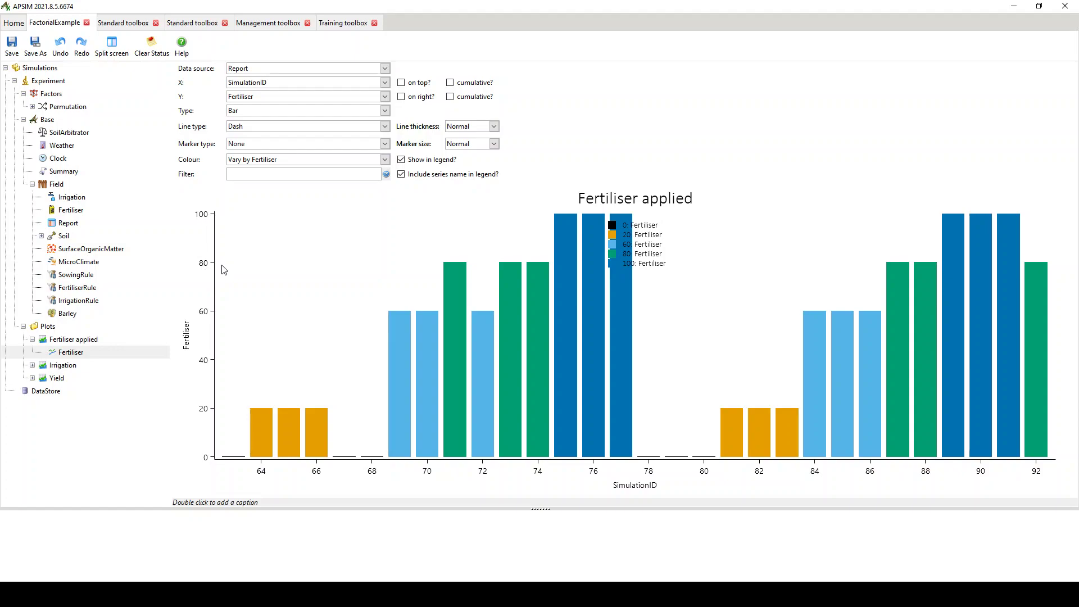
key("Up")
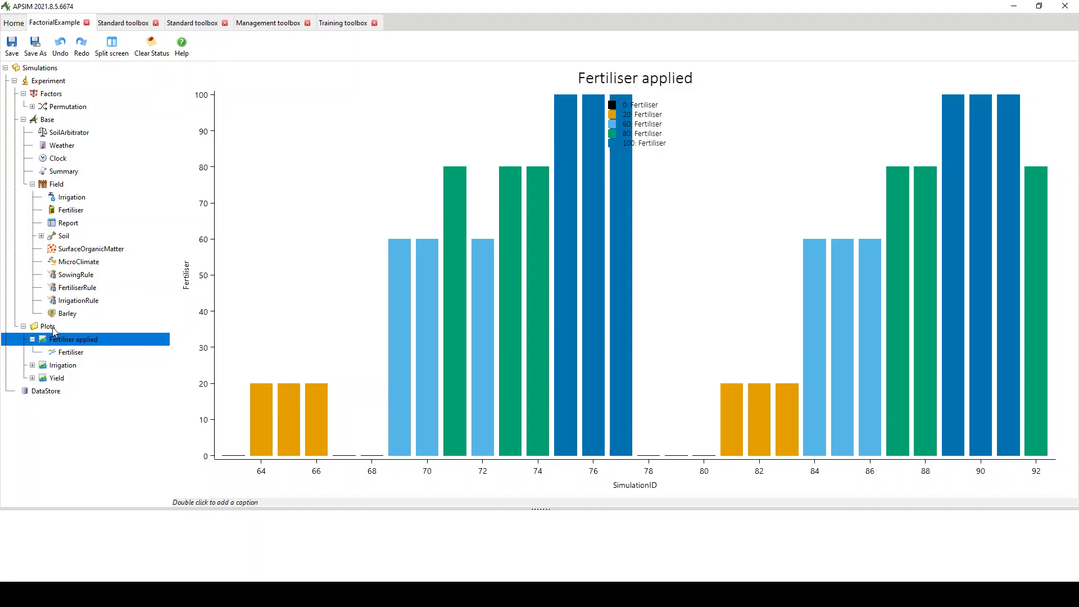
- View the Fertiliser applied, Irrigation and Yield charts together in Plots, then expand the Permutation factors
left_click(54, 329)
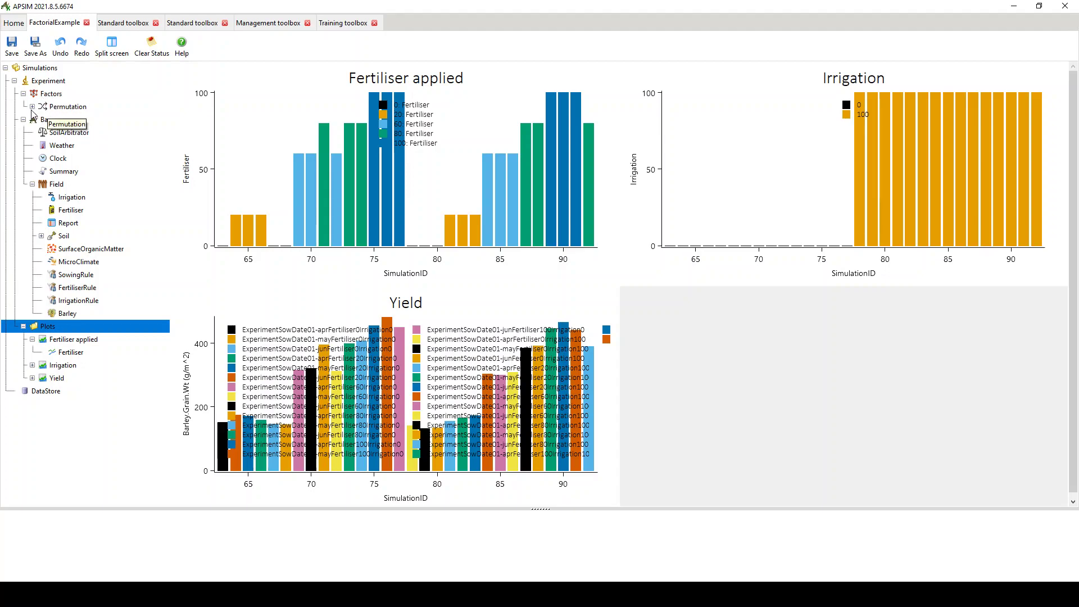
left_click(32, 106)
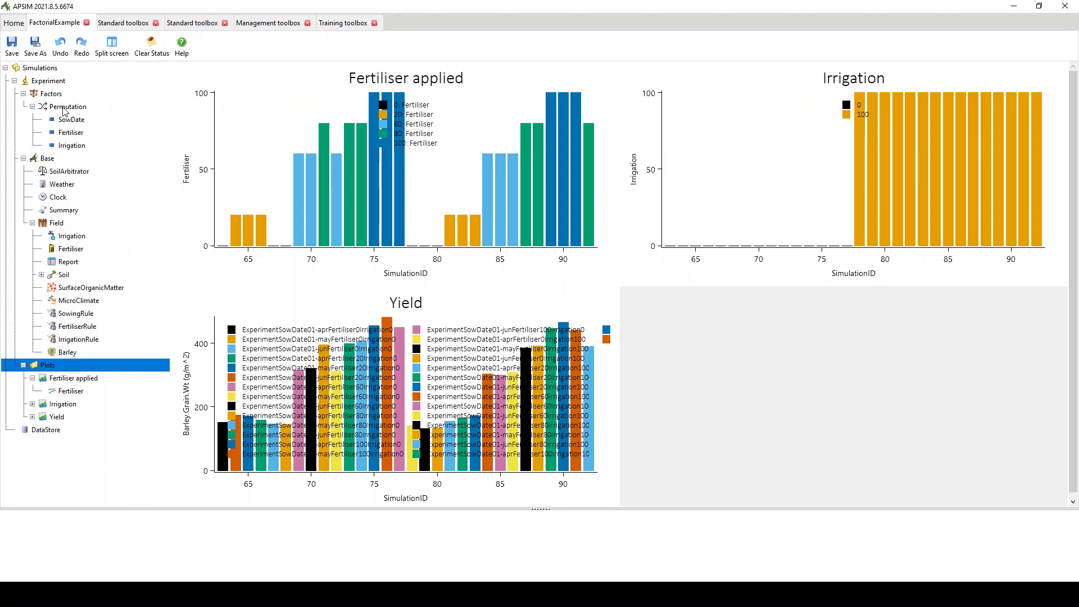